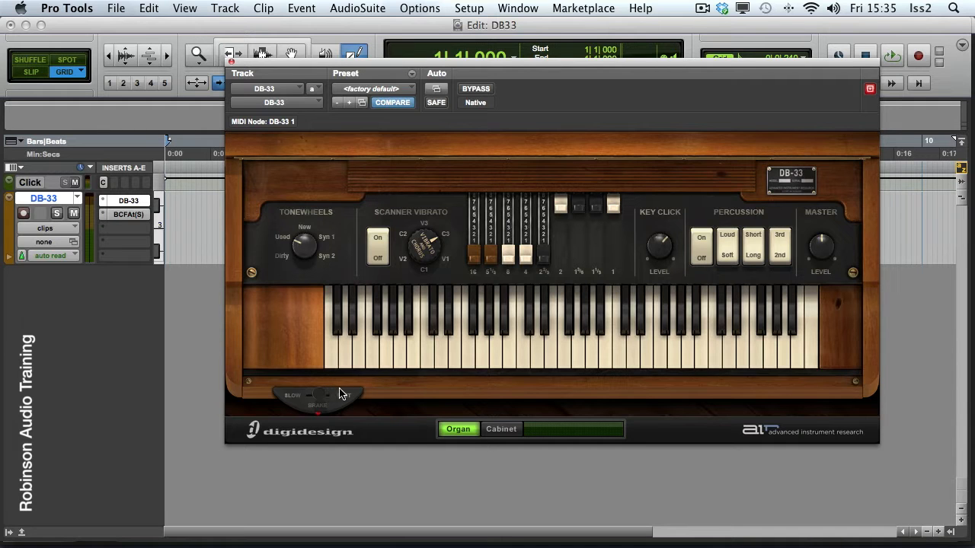
# View the DB-33's Cabinet page and return to the Organ page.
pyautogui.click(501, 429)
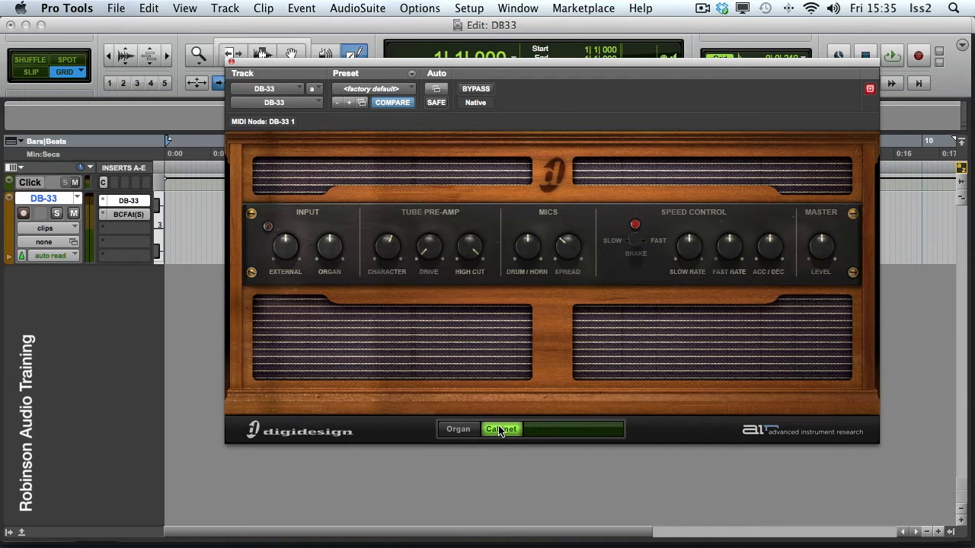
pyautogui.click(457, 429)
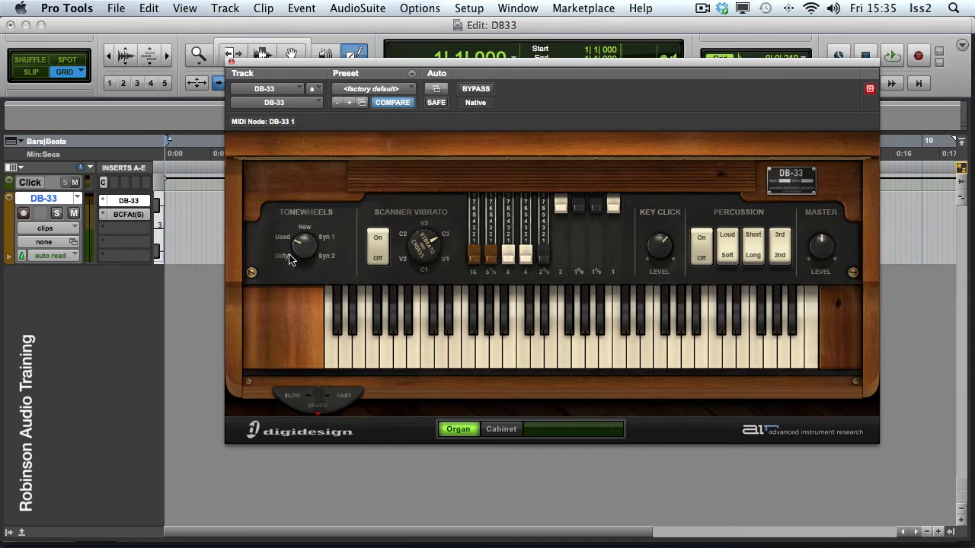
# Try the Syn 1 and Syn 2 tonewheel settings, and return the tonewheels to Used.
pyautogui.moveTo(290, 260)
pyautogui.moveTo(285, 242)
pyautogui.click(325, 241)
pyautogui.click(325, 262)
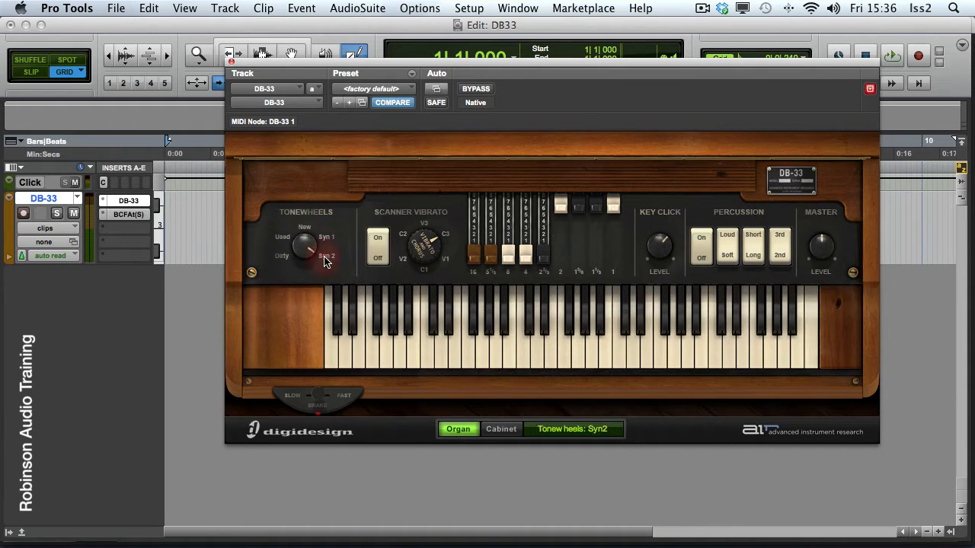
pyautogui.click(285, 241)
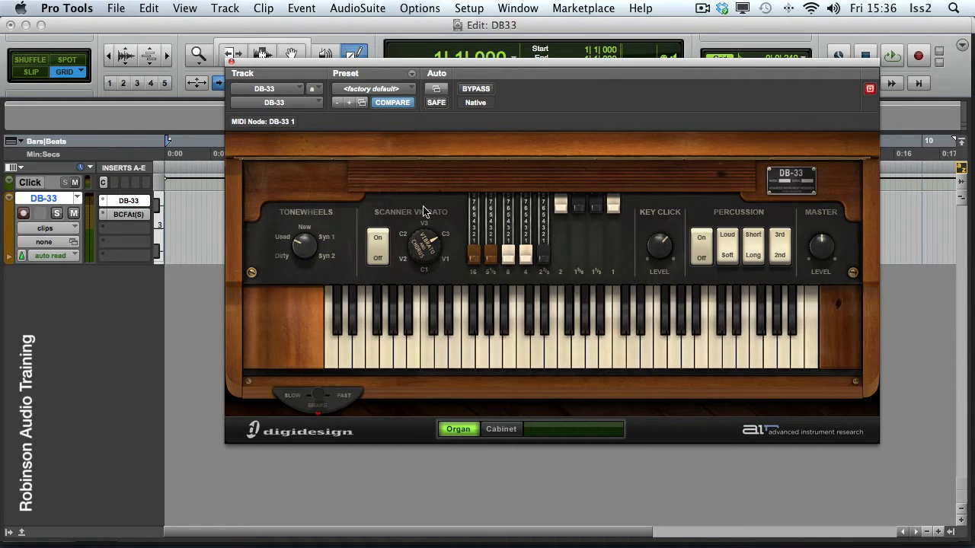
# Switch the scanner vibrato on, try the C1, C3, V1 and V3 modes, and switch it off with V3 selected.
pyautogui.click(381, 238)
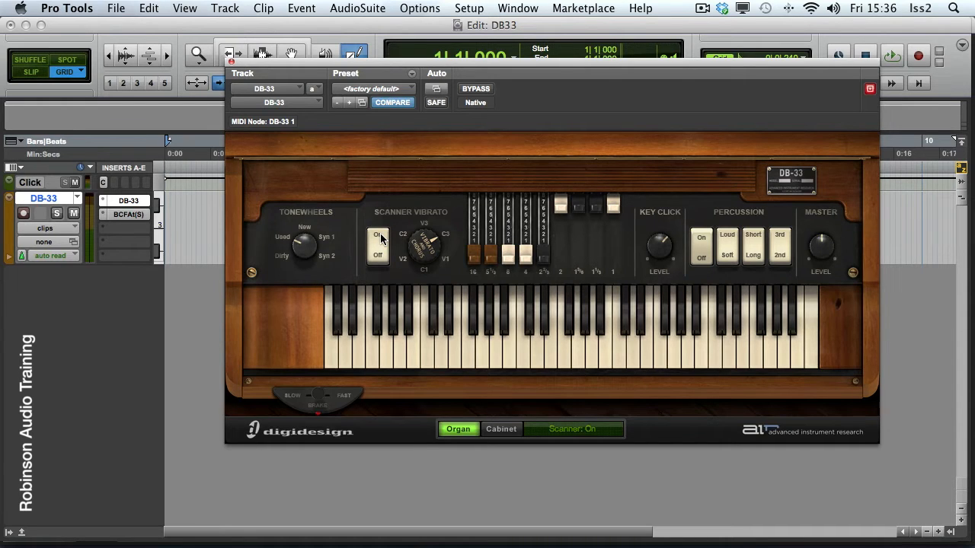
pyautogui.click(425, 267)
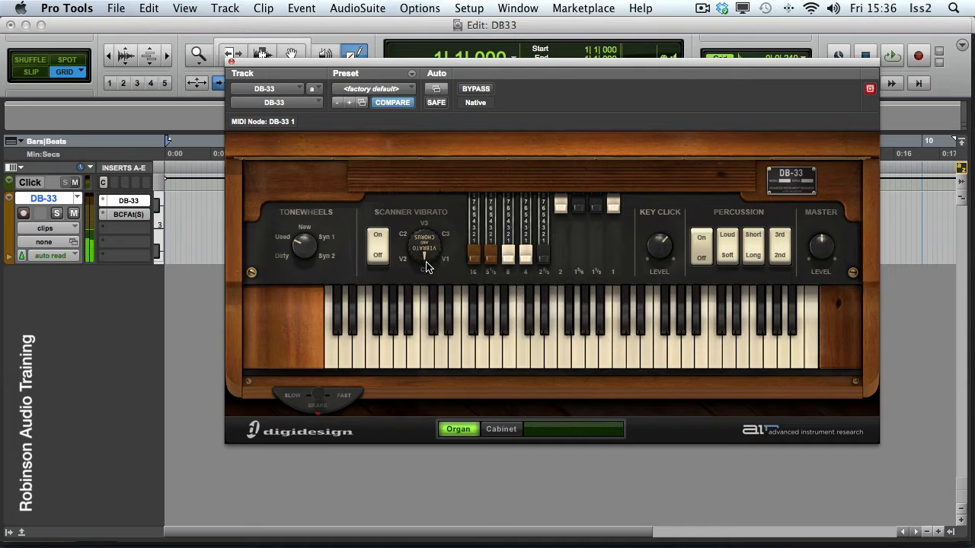
pyautogui.click(442, 241)
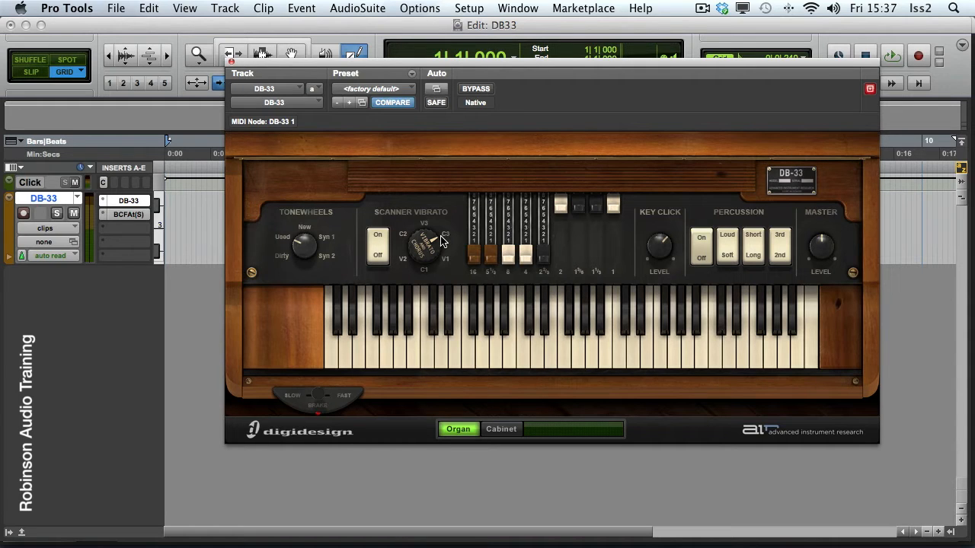
pyautogui.click(438, 261)
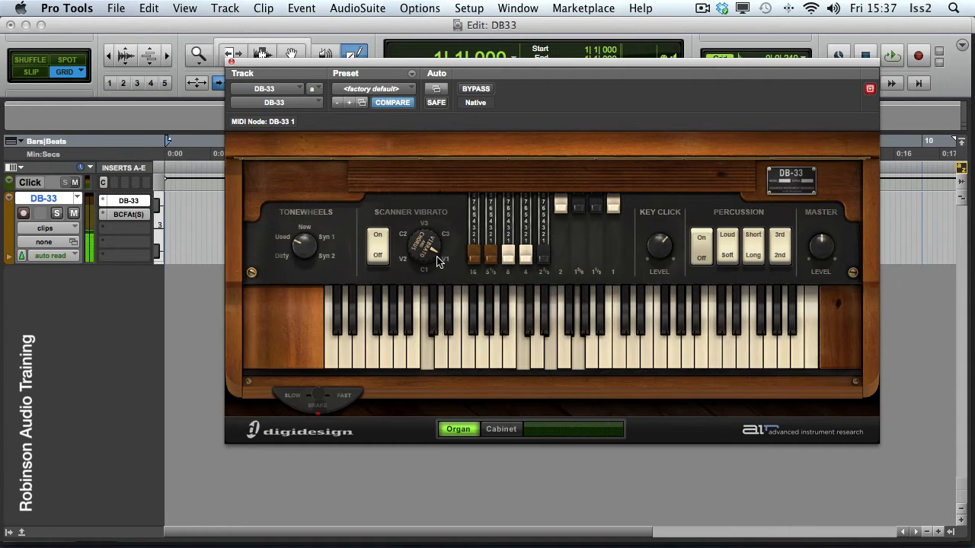
pyautogui.click(428, 232)
pyautogui.click(426, 231)
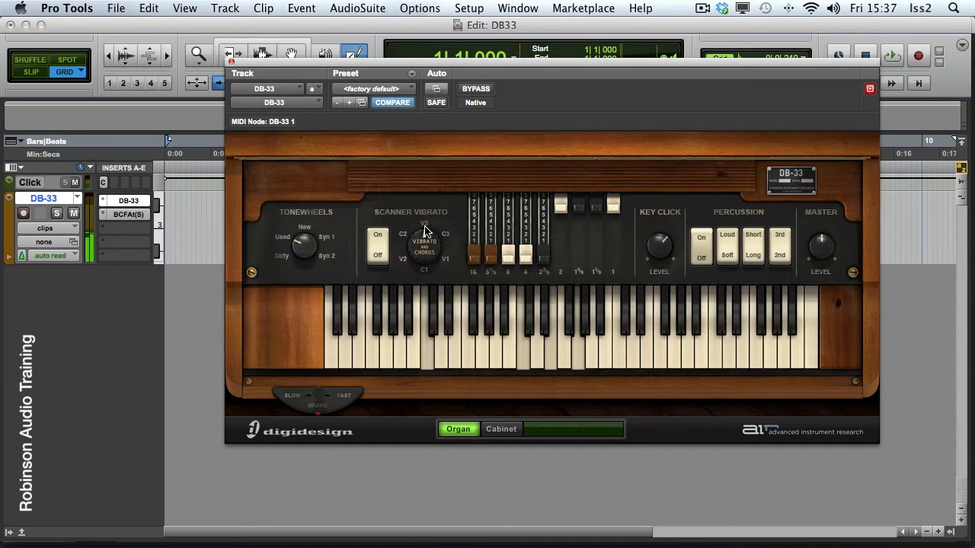
pyautogui.click(381, 256)
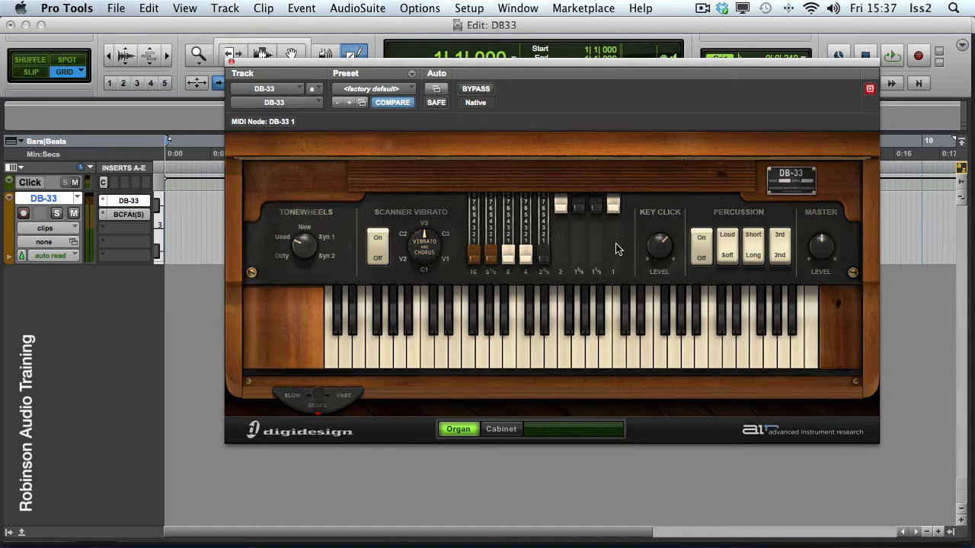
# Push in all the extended organ drawbars except the 16 drawbar.
pyautogui.moveTo(491, 259)
pyautogui.mouseDown()
pyautogui.moveTo(496, 196)
pyautogui.moveTo(509, 224)
pyautogui.moveTo(510, 198)
pyautogui.mouseUp()
pyautogui.moveTo(525, 258)
pyautogui.mouseDown()
pyautogui.moveTo(527, 198)
pyautogui.moveTo(544, 224)
pyautogui.moveTo(546, 201)
pyautogui.mouseUp()
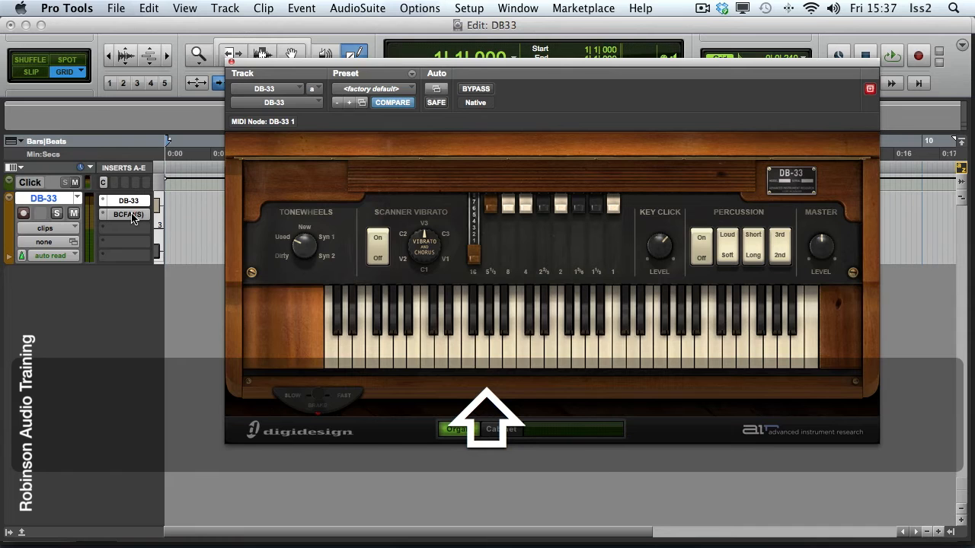
# Open the Blue Cat's FreqAnalyst insert and arrange it side by side with the DB-33 window.
pyautogui.click(129, 214)
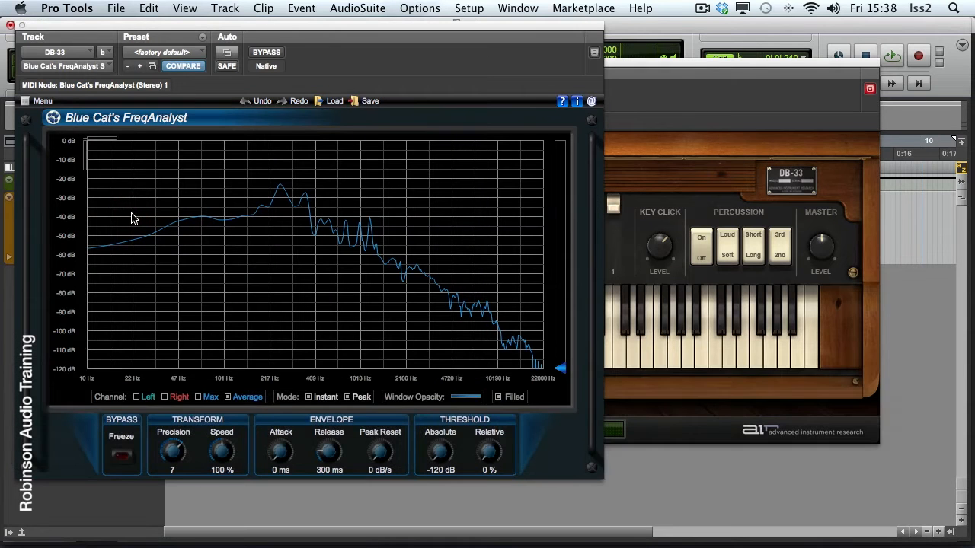
pyautogui.click(685, 65)
pyautogui.moveTo(685, 65); pyautogui.dragTo(790, 159)
pyautogui.moveTo(506, 28); pyautogui.dragTo(421, 24)
pyautogui.moveTo(490, 157); pyautogui.dragTo(568, 93)
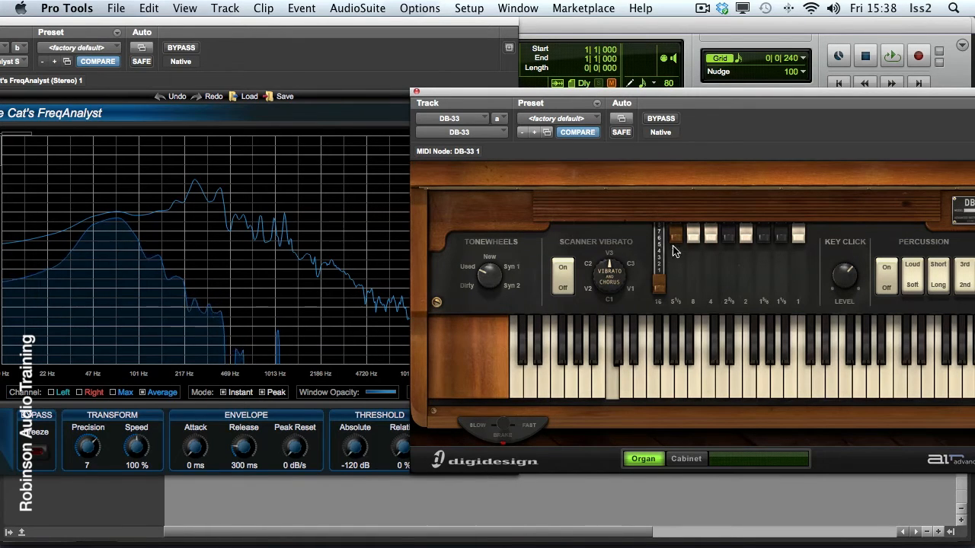
# Pull out the drawbars from 5 1/3 to 1 in turn, with 8 and 1 at 6, and 4 and 2 2/3 at 5.
pyautogui.moveTo(677, 239); pyautogui.dragTo(680, 280)
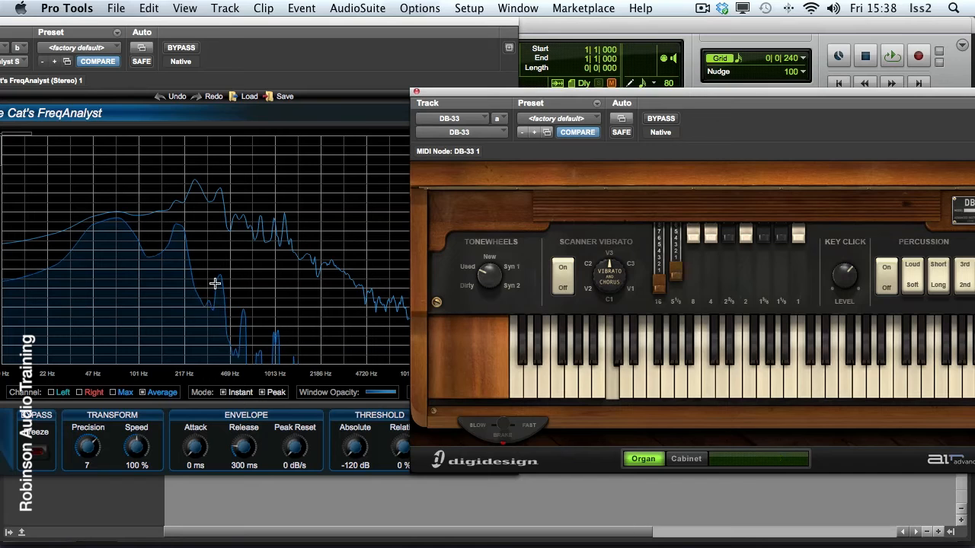
pyautogui.moveTo(694, 236); pyautogui.dragTo(693, 272)
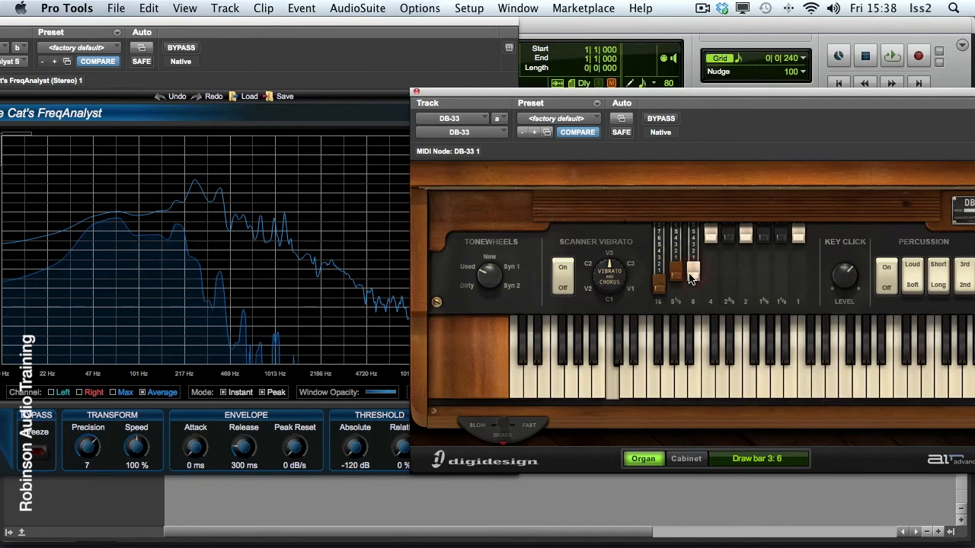
pyautogui.moveTo(711, 234); pyautogui.dragTo(711, 268)
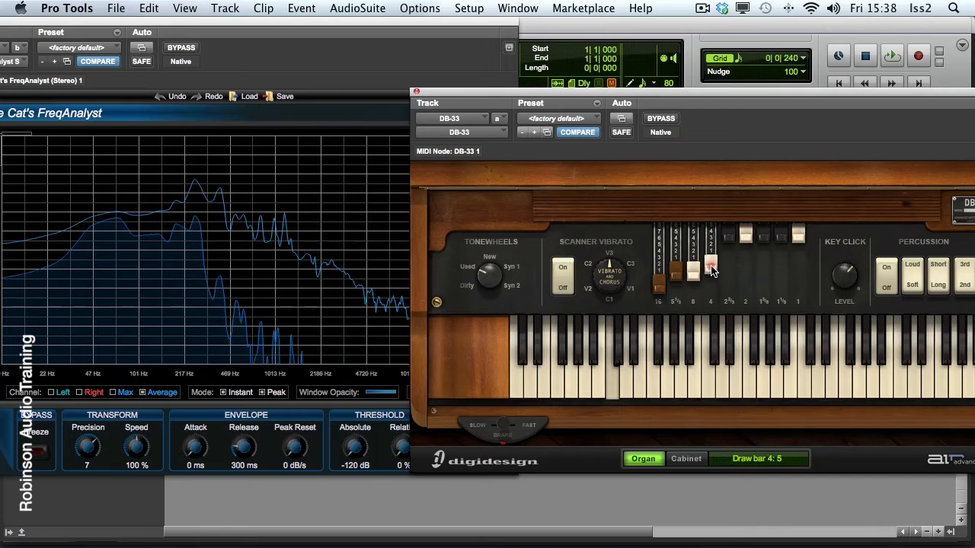
pyautogui.moveTo(728, 235); pyautogui.dragTo(728, 267)
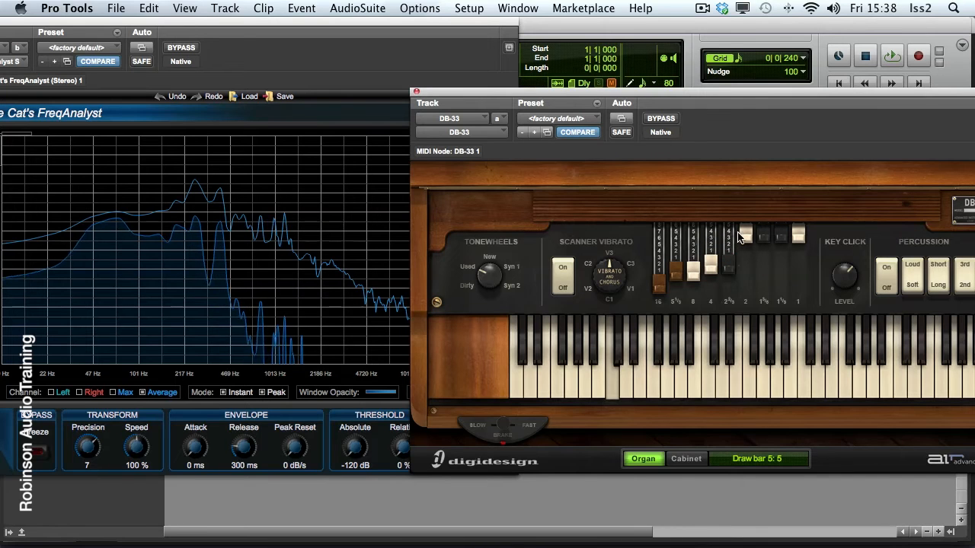
pyautogui.moveTo(745, 233); pyautogui.dragTo(745, 267)
pyautogui.moveTo(764, 234)
pyautogui.mouseDown()
pyautogui.moveTo(766, 262)
pyautogui.moveTo(798, 244)
pyautogui.moveTo(800, 275)
pyautogui.mouseUp()
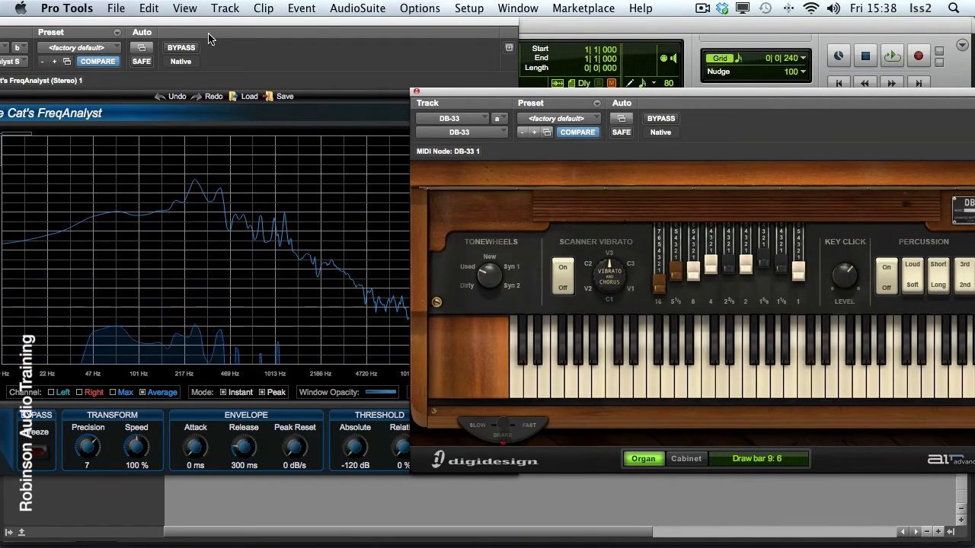
# Close the FreqAnalyst window and move the DB-33 window fully into view.
pyautogui.moveTo(210, 23); pyautogui.dragTo(315, 42)
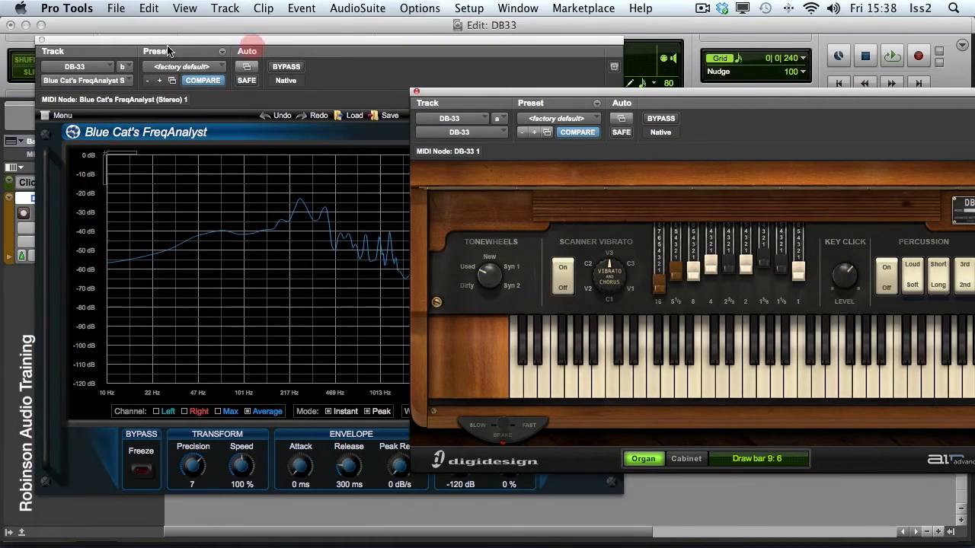
pyautogui.click(42, 40)
pyautogui.moveTo(490, 83); pyautogui.dragTo(474, 81)
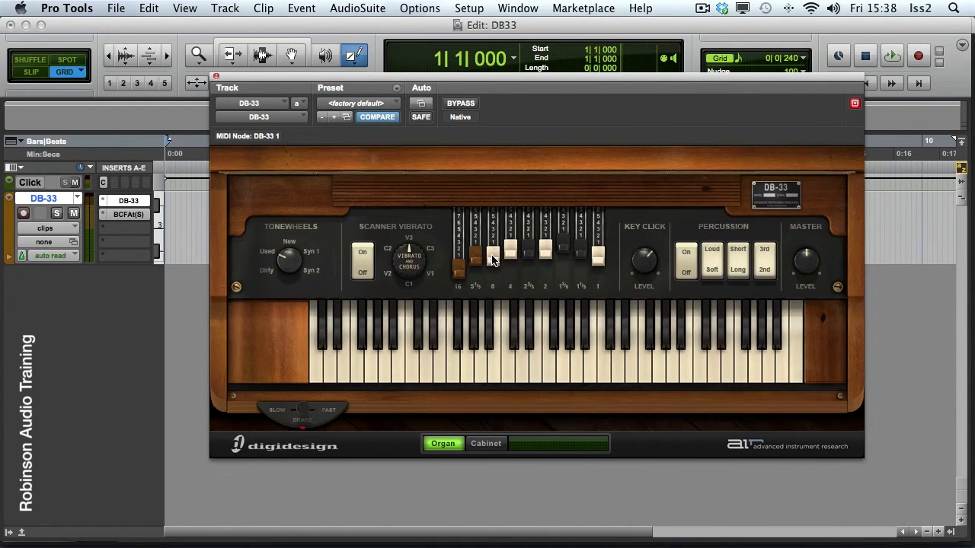
# Push in the black 2 2/3, 1 3/5 and 1 1/3 drawbars and reduce the 1 drawbar.
pyautogui.moveTo(529, 253)
pyautogui.mouseDown()
pyautogui.moveTo(531, 228)
pyautogui.moveTo(583, 213)
pyautogui.mouseUp()
pyautogui.moveTo(598, 257)
pyautogui.mouseDown()
pyautogui.moveTo(598, 225)
pyautogui.moveTo(600, 241)
pyautogui.mouseUp()
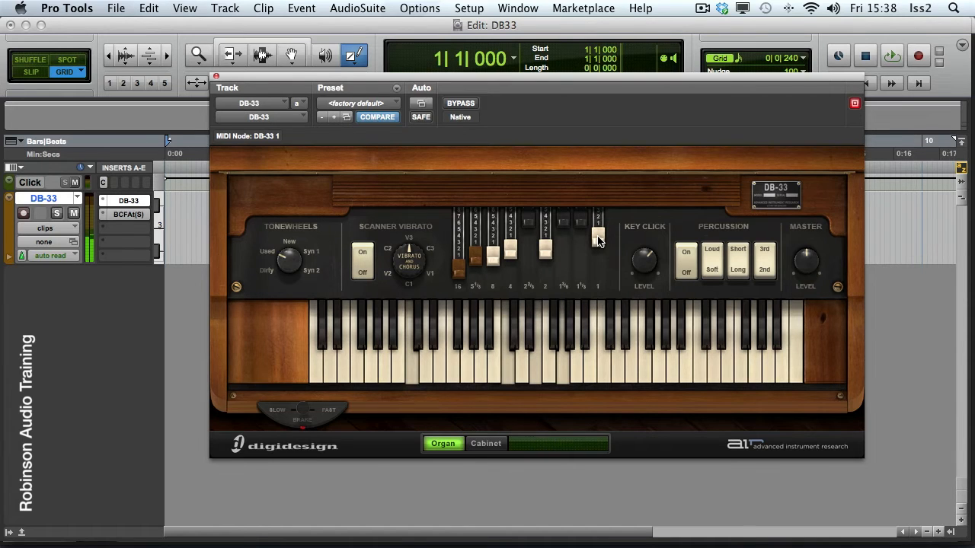
# Push in the 4, 2 and 1 drawbars, and partly pull out the 5 1/3, 8, 2 2/3, 1 3/5 and 1 1/3 drawbars.
pyautogui.moveTo(475, 262)
pyautogui.mouseDown()
pyautogui.moveTo(483, 203)
pyautogui.moveTo(496, 232)
pyautogui.moveTo(495, 202)
pyautogui.mouseUp()
pyautogui.moveTo(511, 248); pyautogui.dragTo(510, 203)
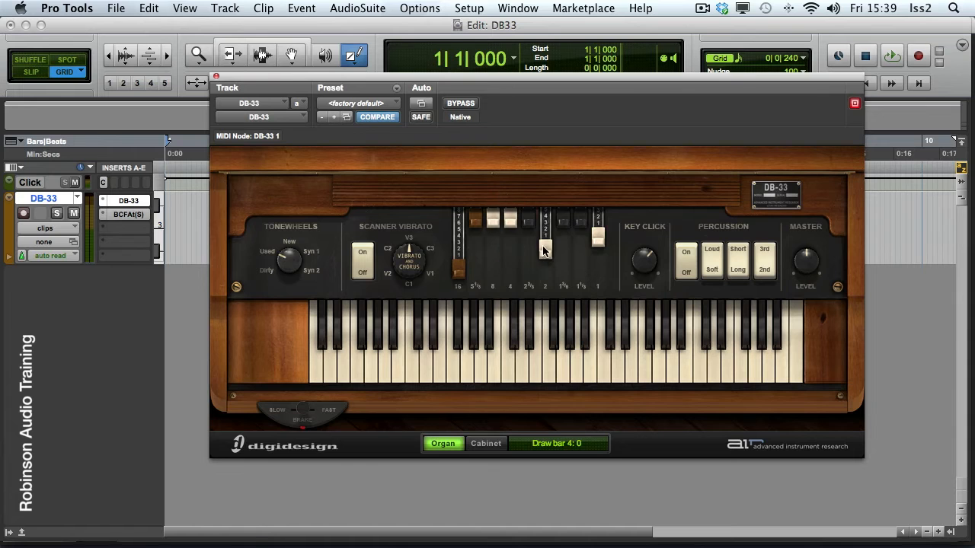
pyautogui.moveTo(545, 249); pyautogui.dragTo(556, 190)
pyautogui.moveTo(602, 245)
pyautogui.mouseDown()
pyautogui.moveTo(599, 214)
pyautogui.moveTo(583, 241)
pyautogui.moveTo(564, 251)
pyautogui.moveTo(530, 246)
pyautogui.moveTo(531, 255)
pyautogui.mouseUp()
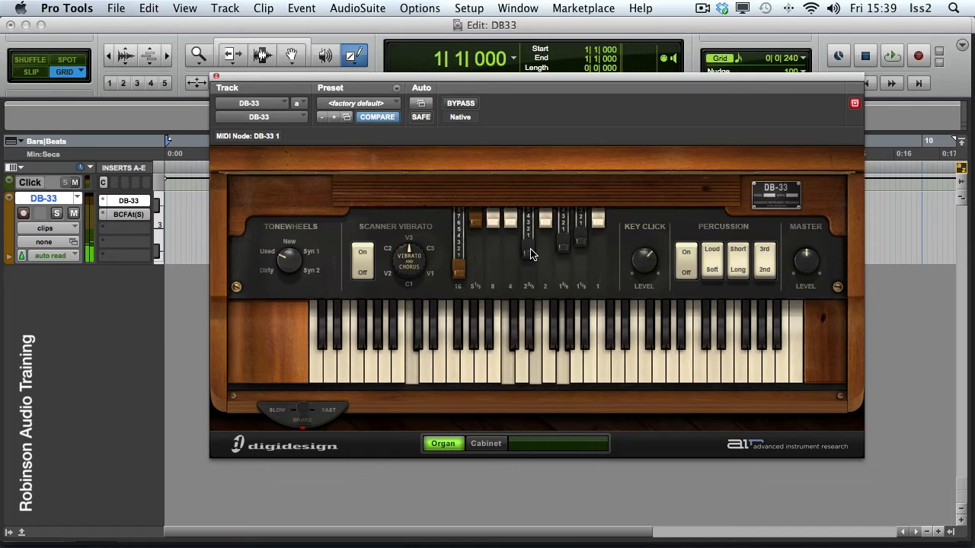
pyautogui.moveTo(476, 222)
pyautogui.mouseDown()
pyautogui.moveTo(480, 239)
pyautogui.moveTo(493, 244)
pyautogui.moveTo(528, 228)
pyautogui.moveTo(574, 239)
pyautogui.mouseUp()
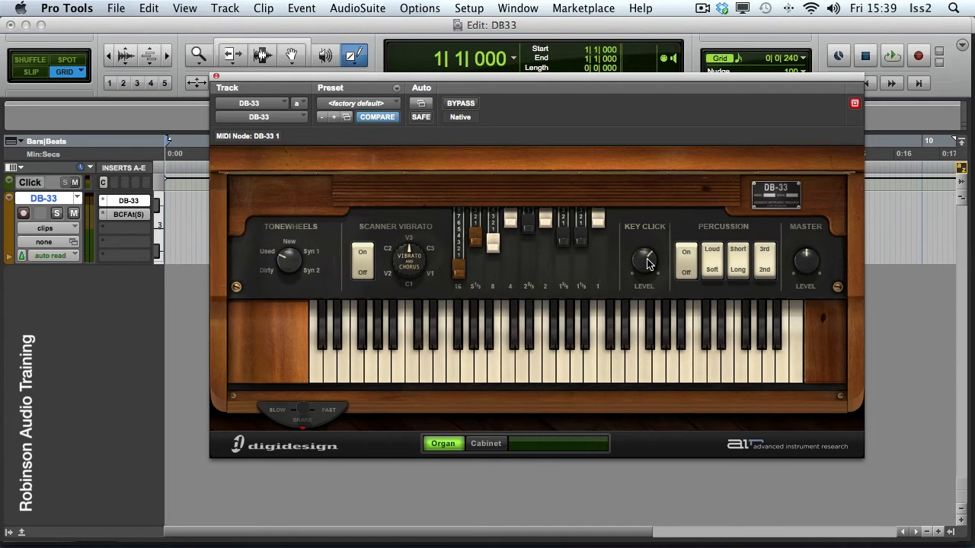
# Try the key click level at 0 % and at maximum, and leave it at minimum.
pyautogui.moveTo(646, 264); pyautogui.dragTo(640, 382)
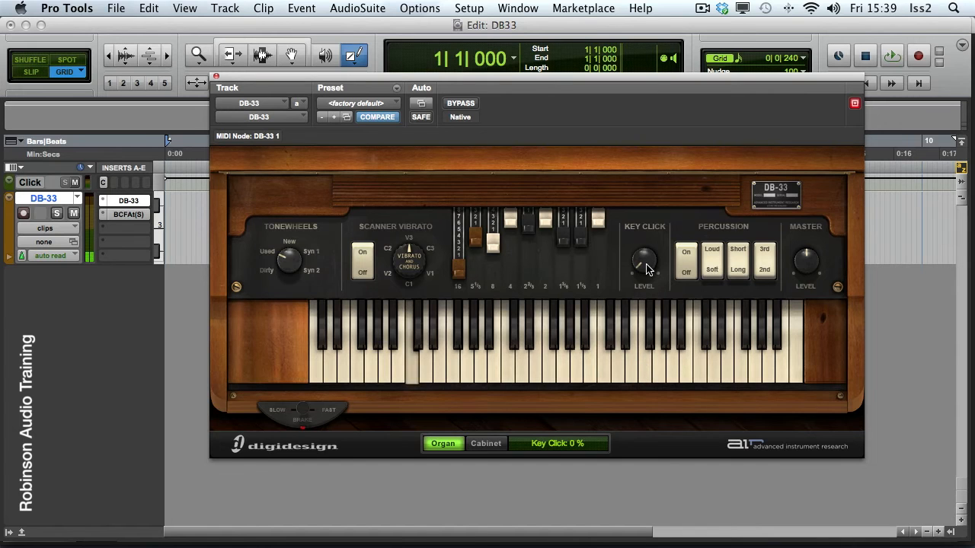
pyautogui.moveTo(645, 269); pyautogui.dragTo(663, 98)
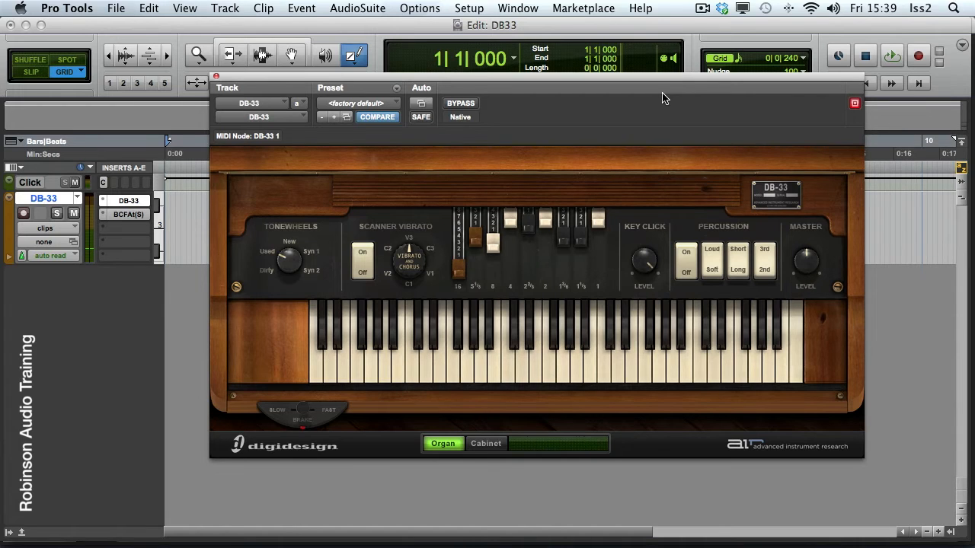
pyautogui.moveTo(644, 260); pyautogui.dragTo(631, 423)
# Switch the percussion on and set it to 2nd harmonic, Soft and Long.
pyautogui.click(687, 253)
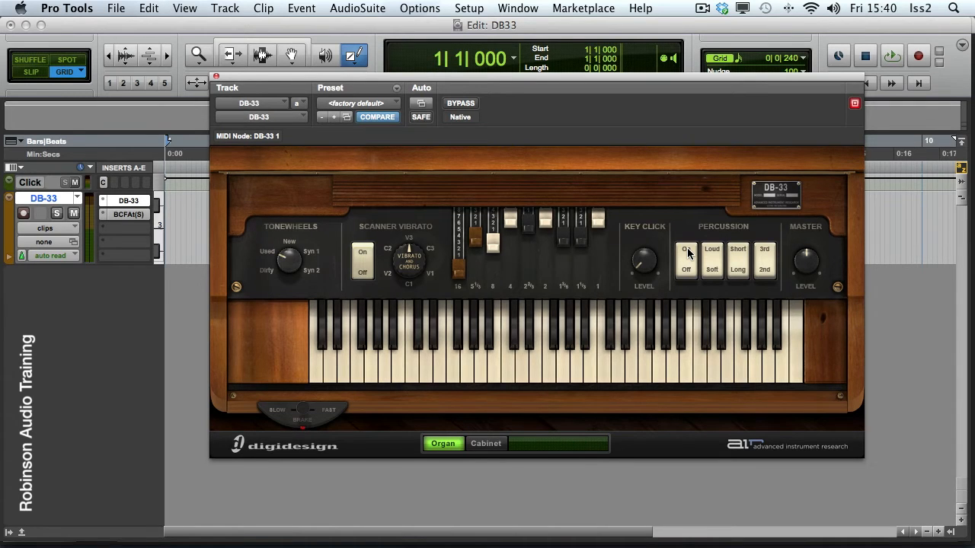
pyautogui.click(765, 271)
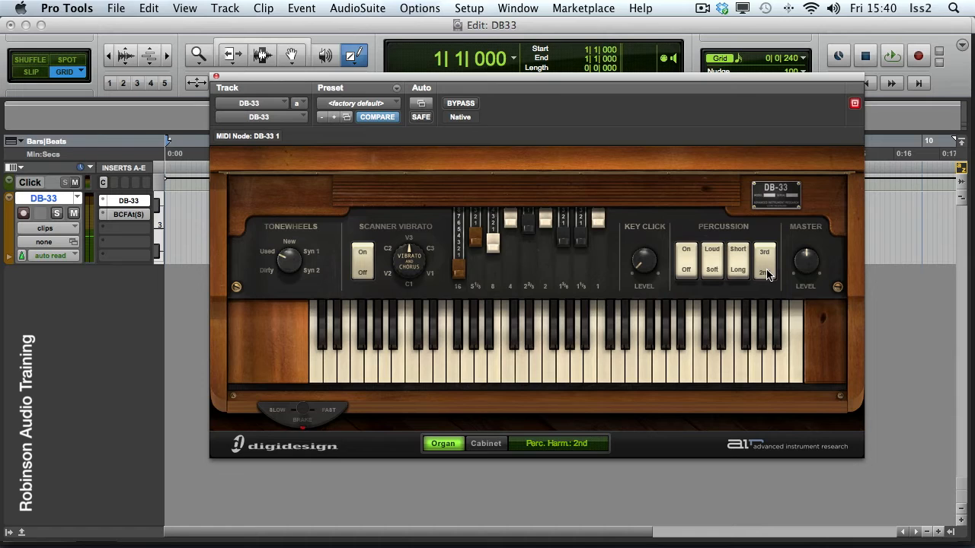
pyautogui.click(716, 272)
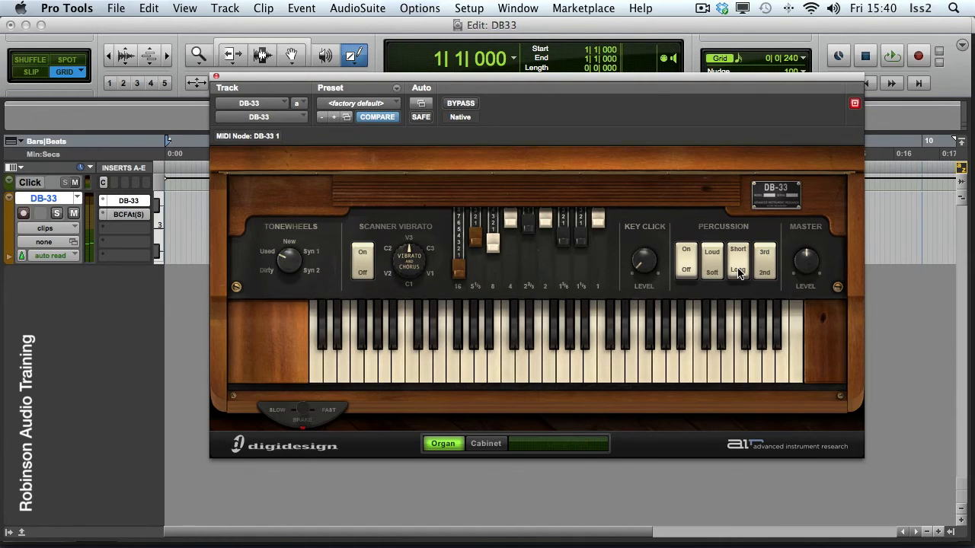
pyautogui.click(739, 273)
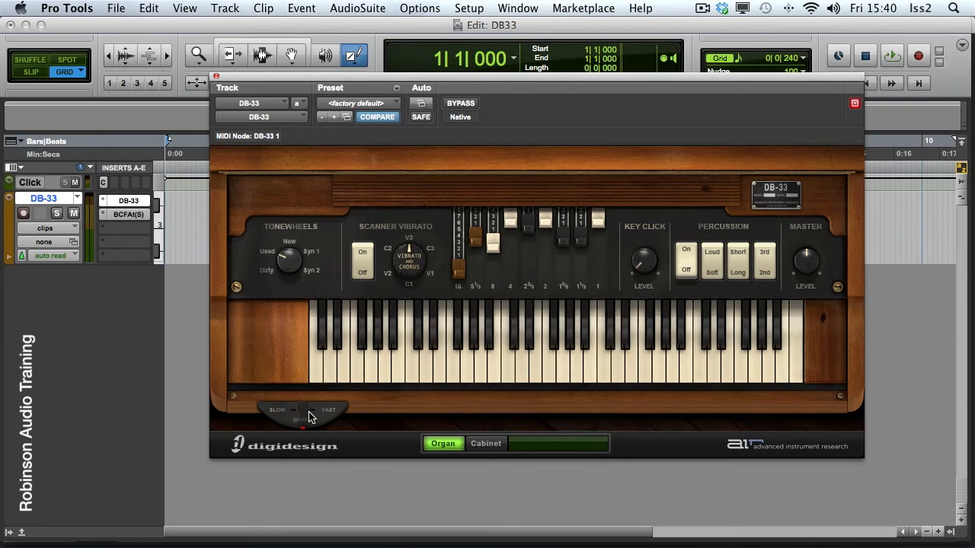
# On the Cabinet page, try the Drum/Horn mic balance at both extremes with the speed on Slow, and return the balance to centre.
pyautogui.click(486, 444)
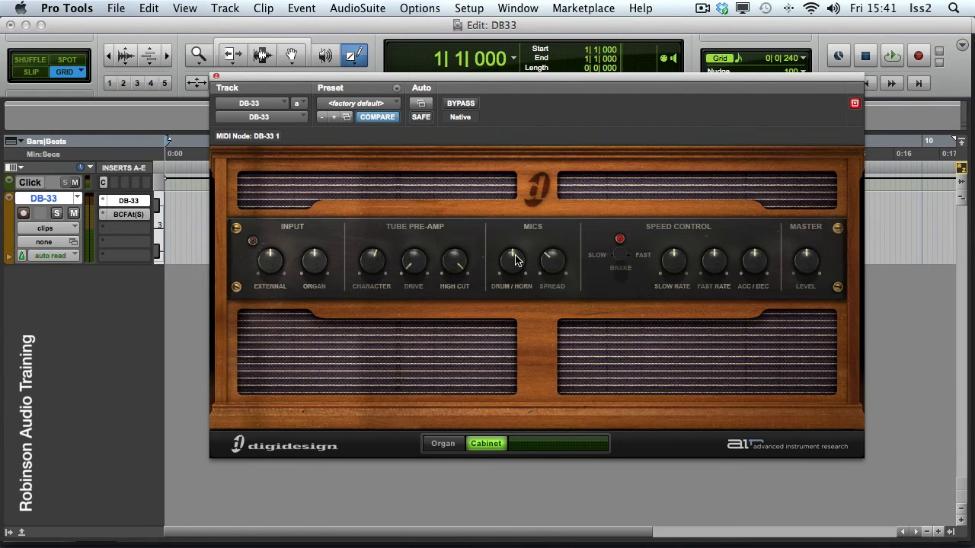
pyautogui.moveTo(515, 261); pyautogui.dragTo(510, 361)
pyautogui.moveTo(512, 268); pyautogui.dragTo(526, 92)
pyautogui.moveTo(619, 259); pyautogui.dragTo(601, 258)
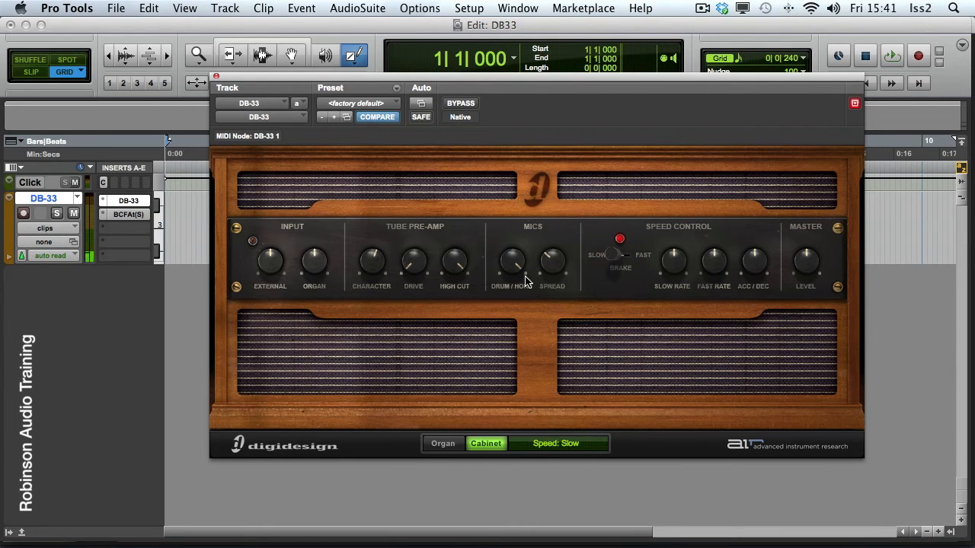
pyautogui.moveTo(511, 266); pyautogui.dragTo(508, 340)
# Set the cabinet's fast rate to 7.5 Hz and lower the slow rate, trying the Fast and Slow speeds.
pyautogui.click(638, 258)
pyautogui.moveTo(718, 261); pyautogui.dragTo(718, 227)
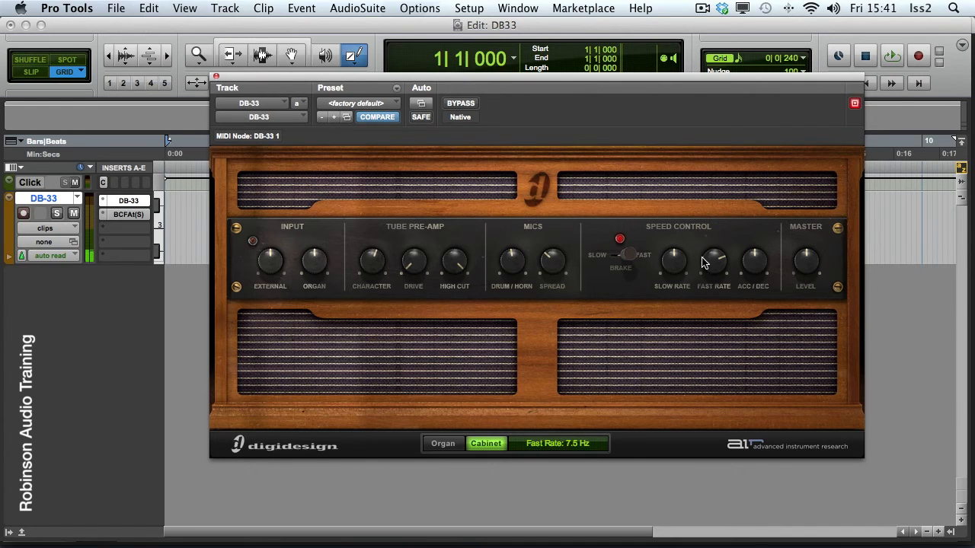
pyautogui.moveTo(675, 262); pyautogui.dragTo(672, 292)
pyautogui.click(608, 258)
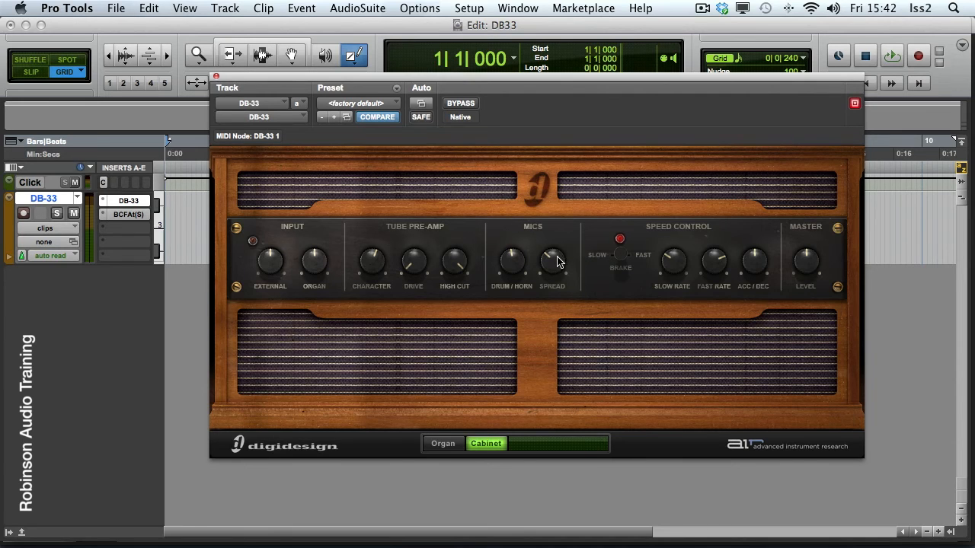
# Set the cabinet's mic spread to 90 degrees.
pyautogui.moveTo(556, 262); pyautogui.dragTo(570, 337)
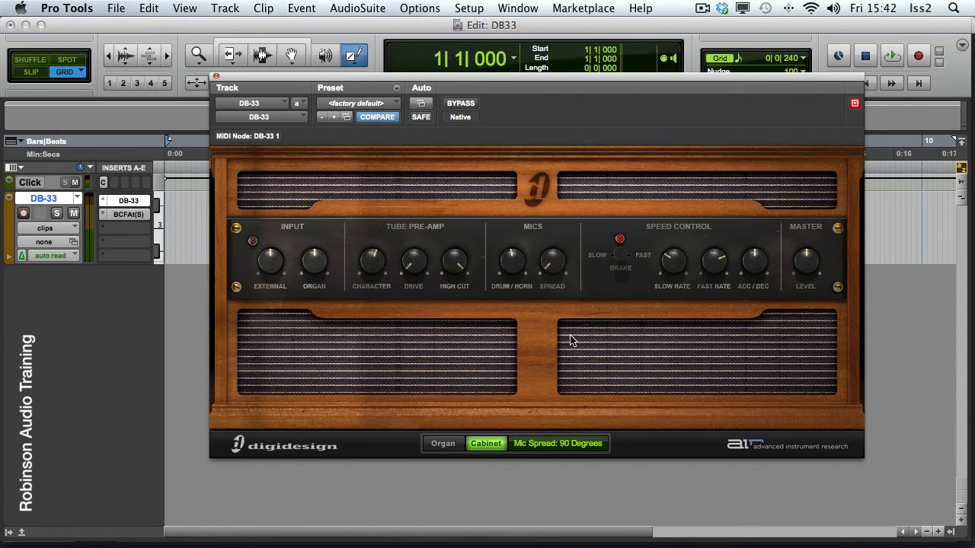
# Raise the cabinet's mic spread to its maximum and switch the rotary speed to Slow.
pyautogui.moveTo(550, 274); pyautogui.dragTo(562, 106)
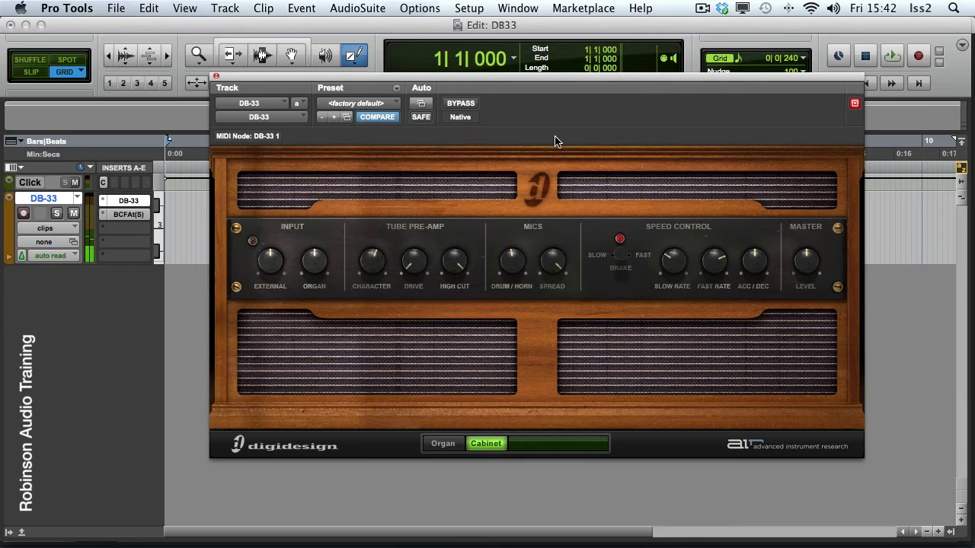
pyautogui.moveTo(622, 259)
pyautogui.moveTo(622, 259); pyautogui.dragTo(588, 256)
pyautogui.moveTo(457, 253)
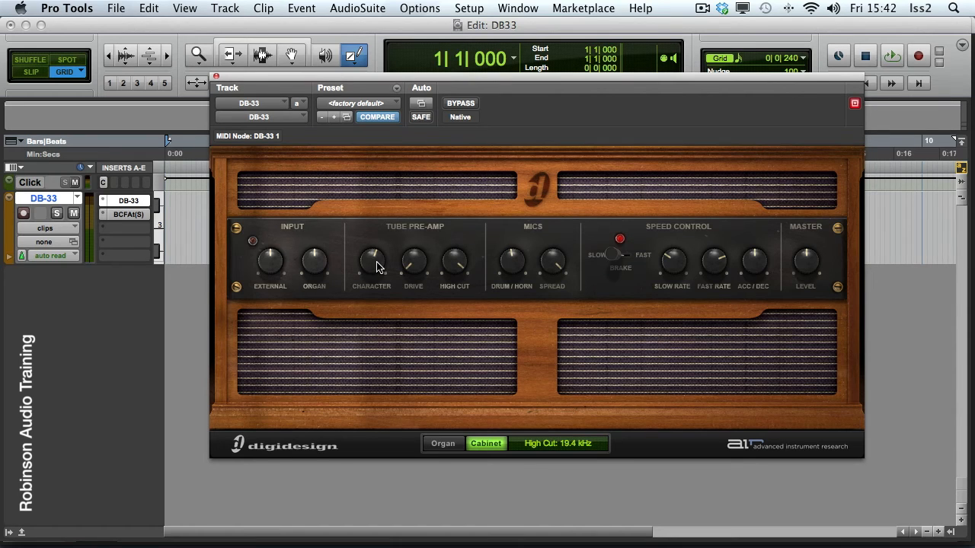
# Try the tube pre-amp's Character at both extremes and leave it moderately above centre.
pyautogui.moveTo(373, 268); pyautogui.dragTo(373, 369)
pyautogui.moveTo(372, 268); pyautogui.dragTo(411, 100)
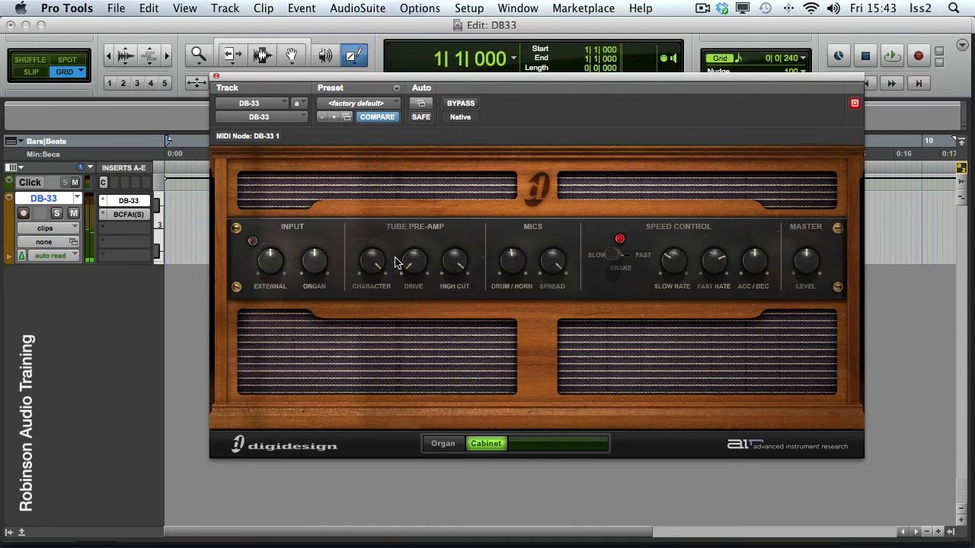
pyautogui.moveTo(374, 265); pyautogui.dragTo(370, 308)
# Raise the tube pre-amp's Drive in stages to a high setting and back it off to about three quarters.
pyautogui.moveTo(413, 268); pyautogui.dragTo(421, 207)
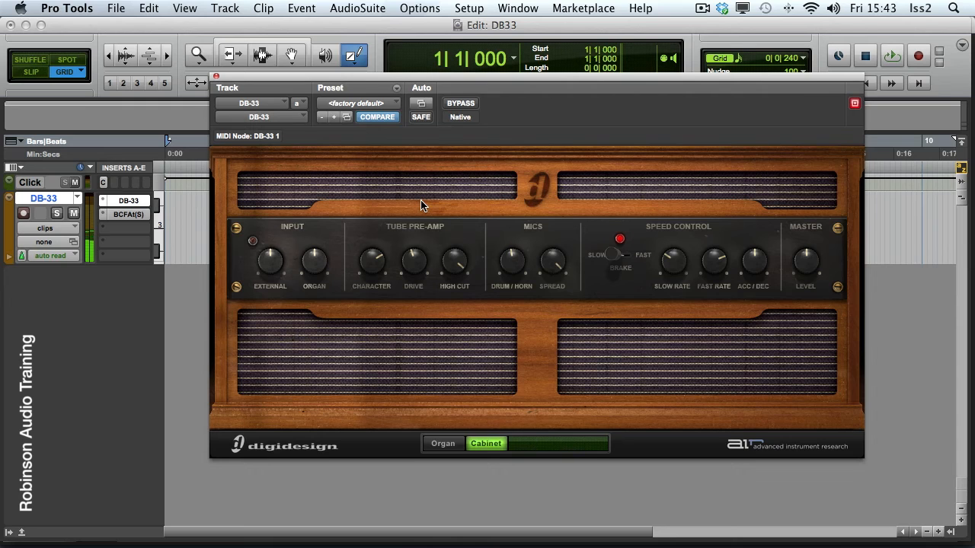
pyautogui.moveTo(418, 260); pyautogui.dragTo(424, 128)
pyautogui.moveTo(418, 262); pyautogui.dragTo(419, 308)
# Sweep the tube pre-amp's High Cut down to its minimum, return it to maximum, and close the plug-in window.
pyautogui.moveTo(459, 265); pyautogui.dragTo(453, 355)
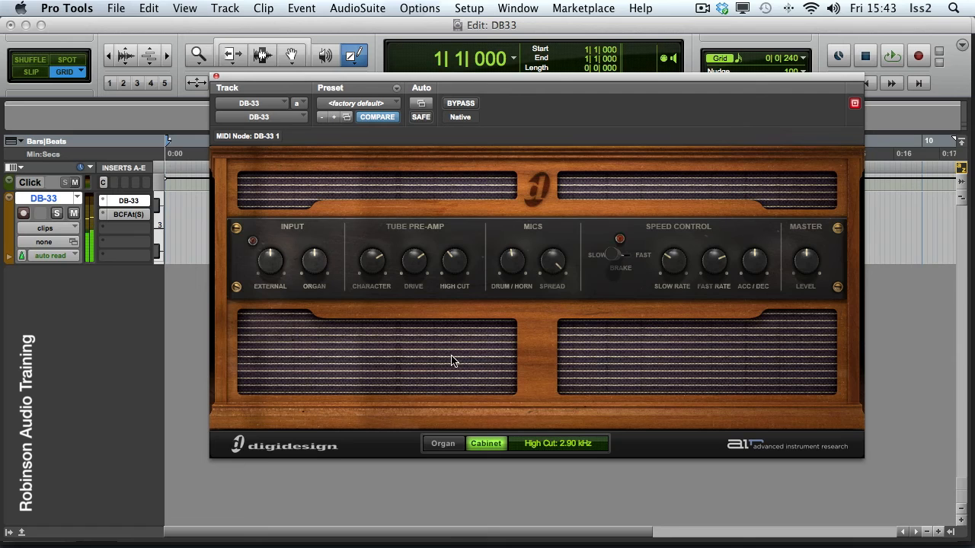
pyautogui.moveTo(455, 264); pyautogui.dragTo(452, 339)
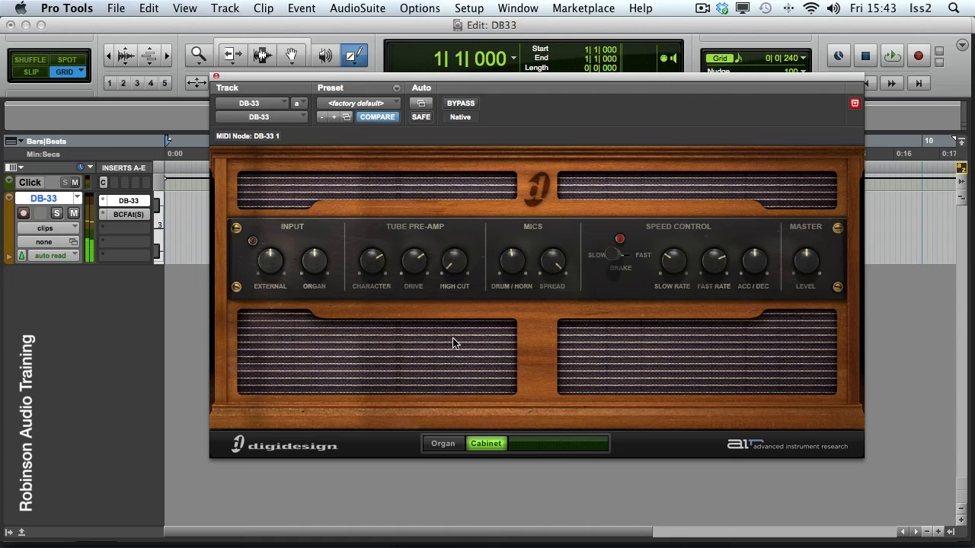
pyautogui.moveTo(460, 265); pyautogui.dragTo(470, 68)
pyautogui.click(217, 79)
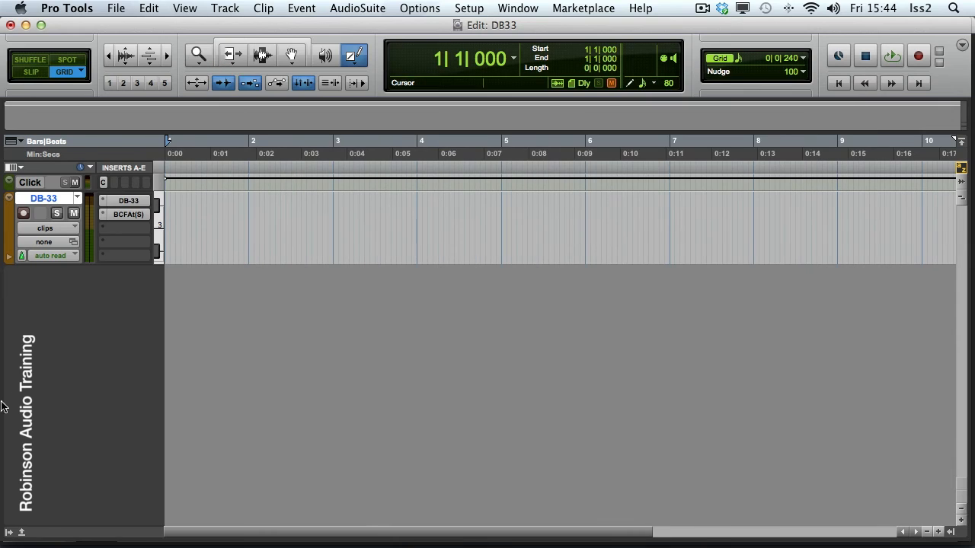
# Show the hidden Drums track in the Edit window and collapse the track list again.
pyautogui.click(9, 532)
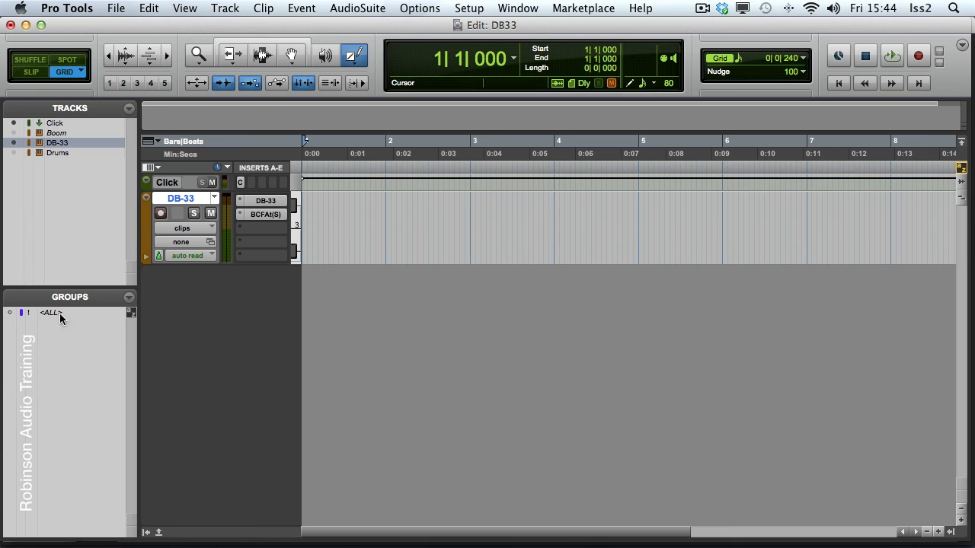
pyautogui.click(12, 153)
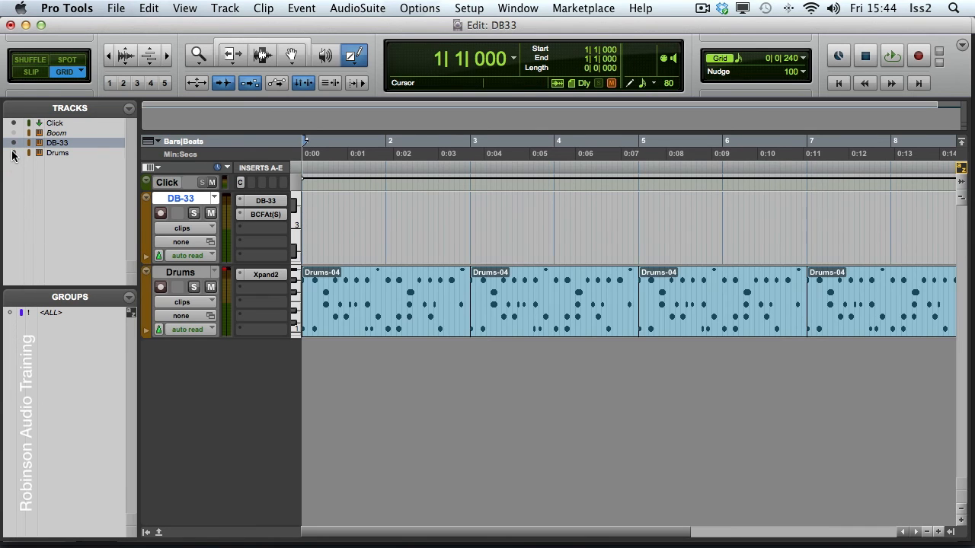
pyautogui.click(142, 530)
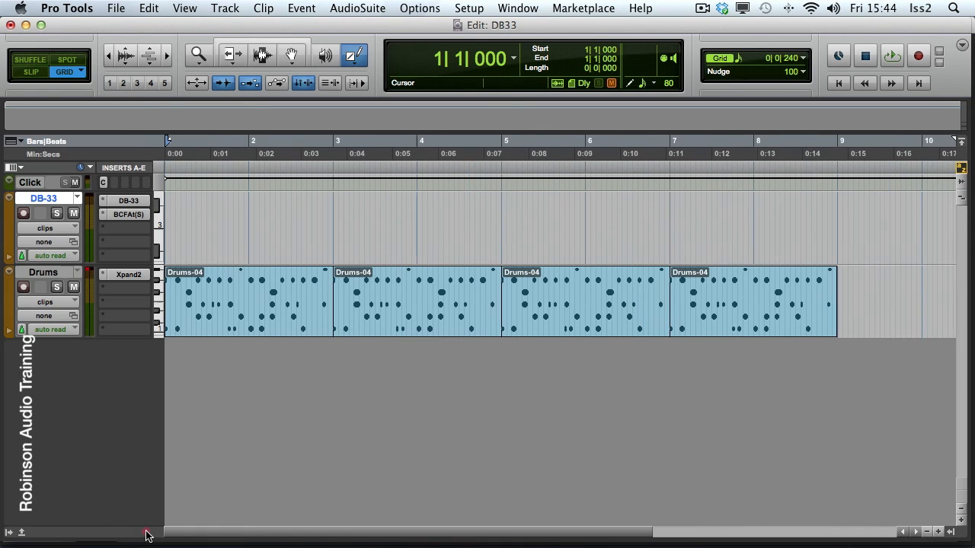
# Insert the multichannel DB-33 (stereo) modulation plug-in after Xpand2 on the Drums track.
pyautogui.click(104, 288)
pyautogui.moveTo(120, 317)
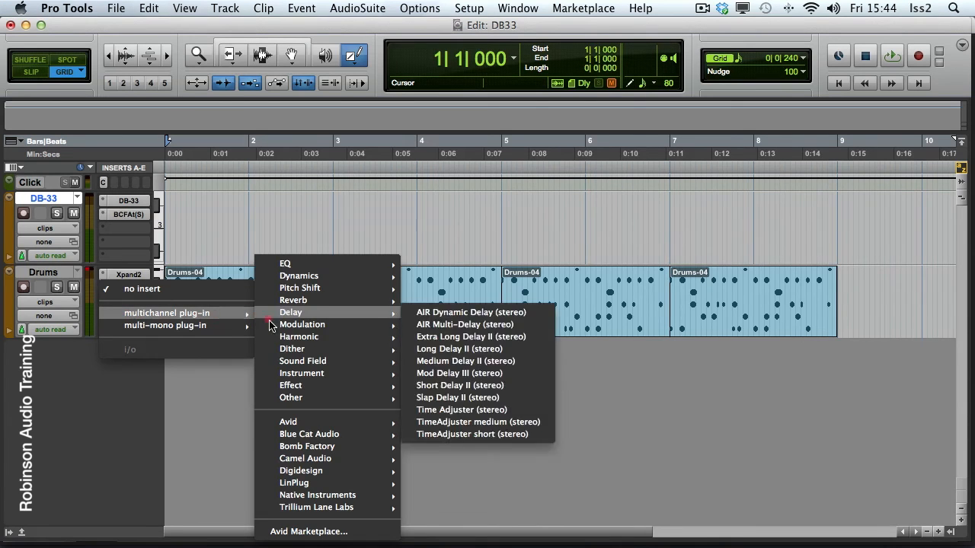
pyautogui.moveTo(286, 329)
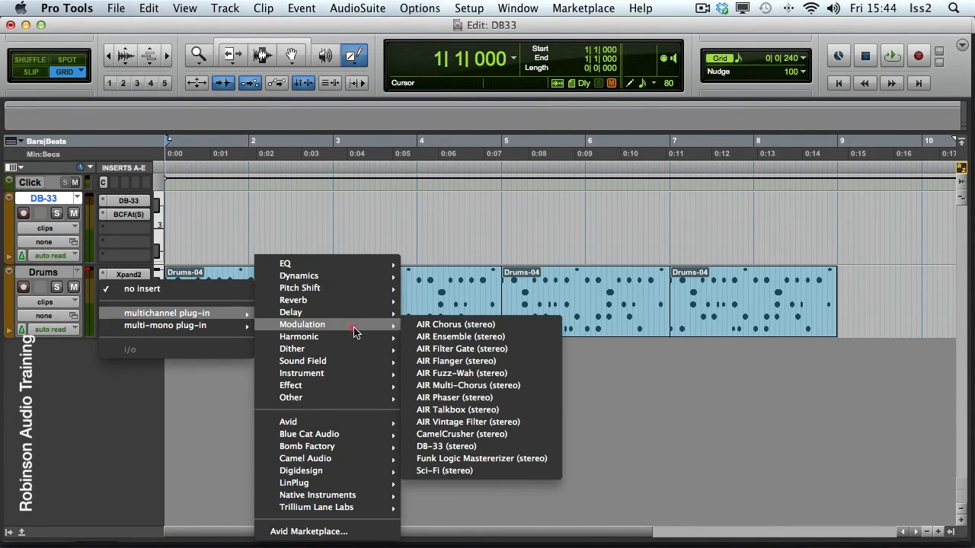
pyautogui.click(443, 447)
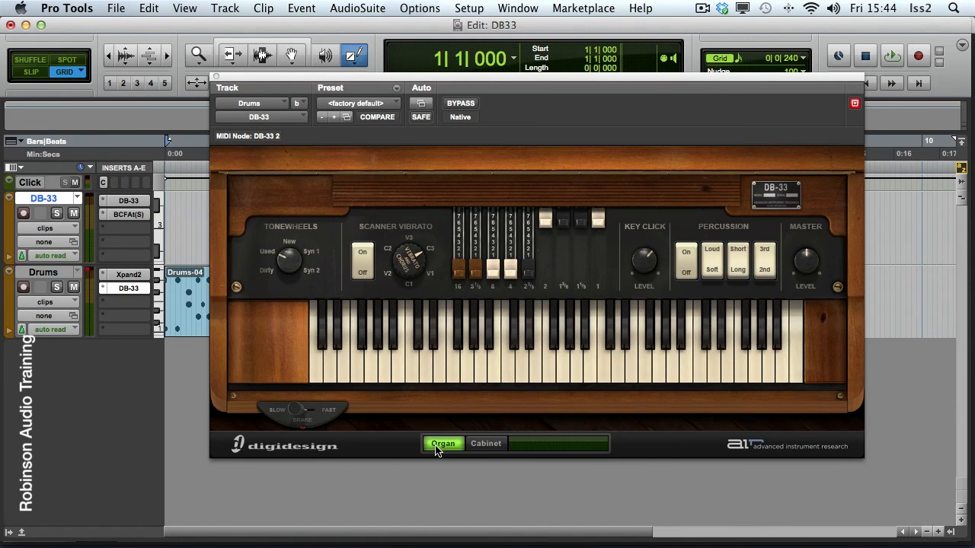
# On the Cabinet page, process the playing drums with a higher External input, Character at +52 %, Drive at 12 dB and speed on Fast.
pyautogui.click(483, 444)
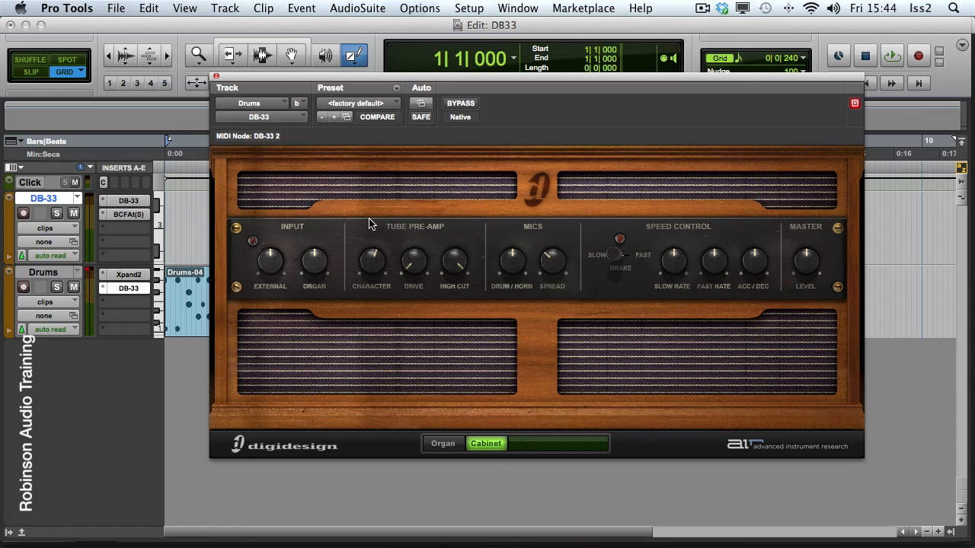
pyautogui.press('space')
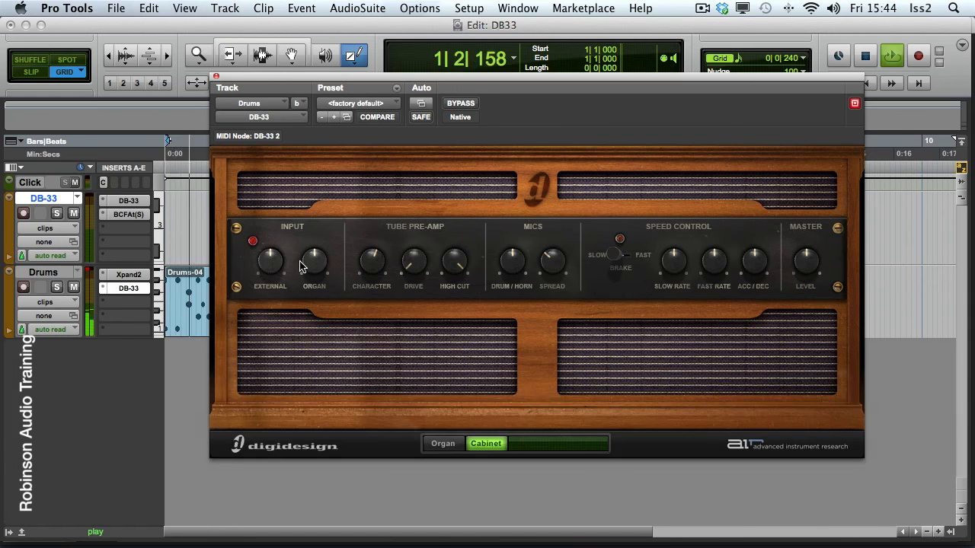
pyautogui.moveTo(272, 251)
pyautogui.moveTo(272, 251); pyautogui.dragTo(309, 244)
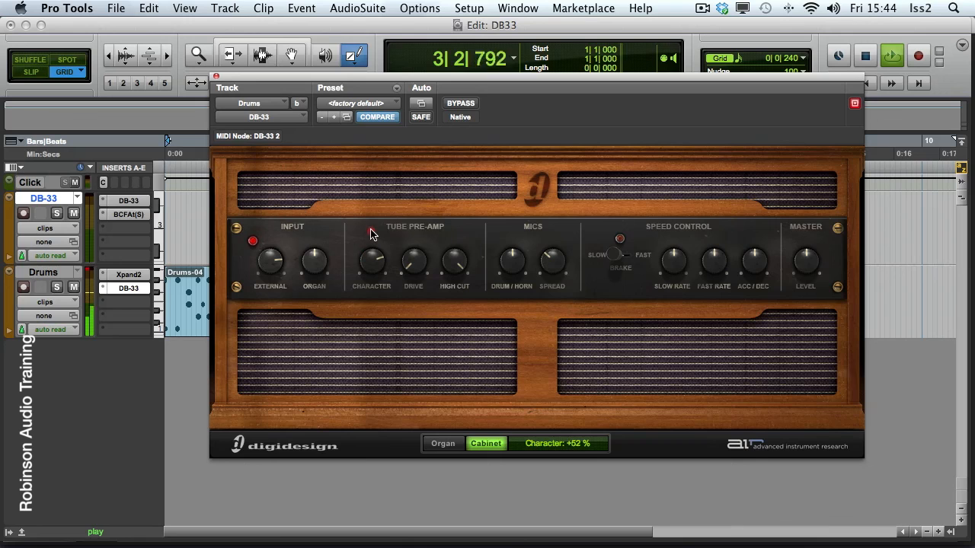
pyautogui.click(626, 257)
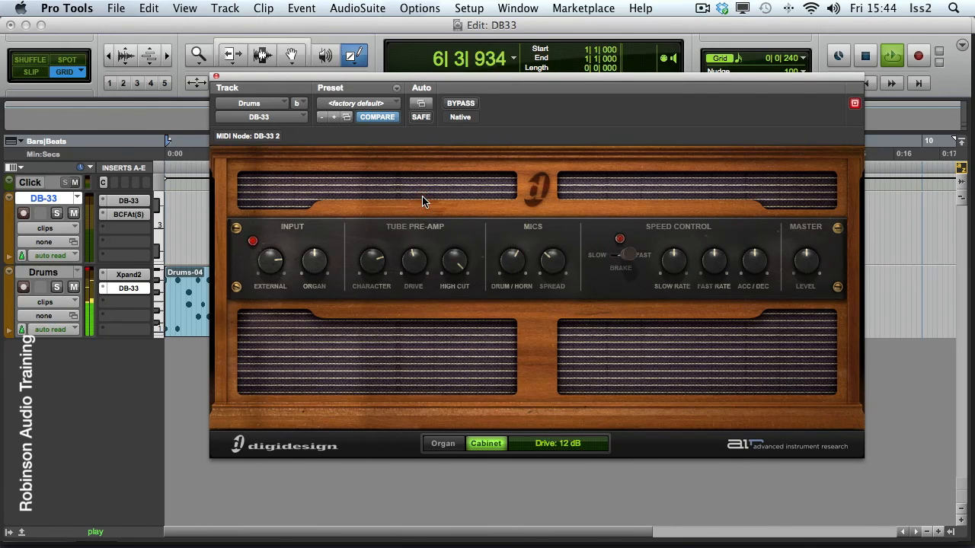
# Compare the drums with the DB-33 bypassed and active, and stop playback.
pyautogui.click(460, 105)
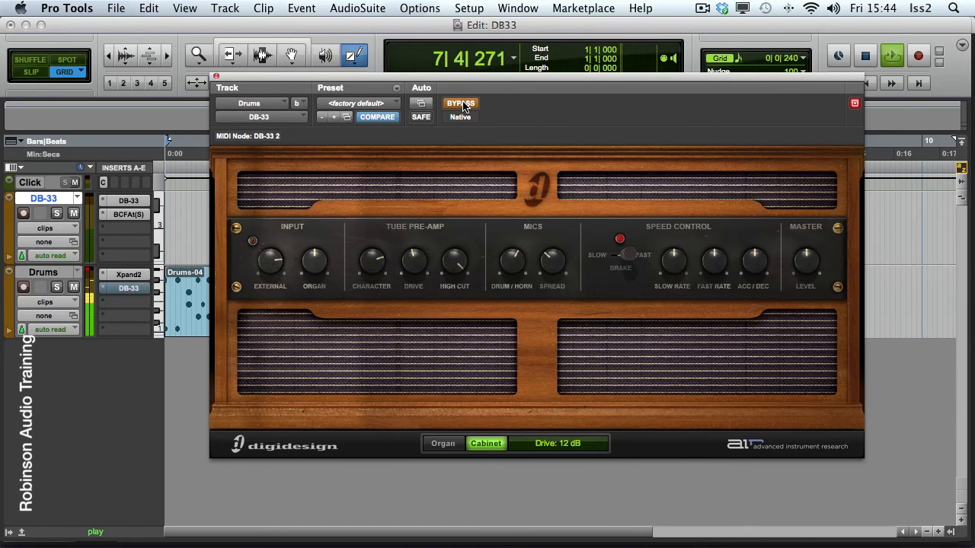
pyautogui.click(460, 105)
pyautogui.press('space')
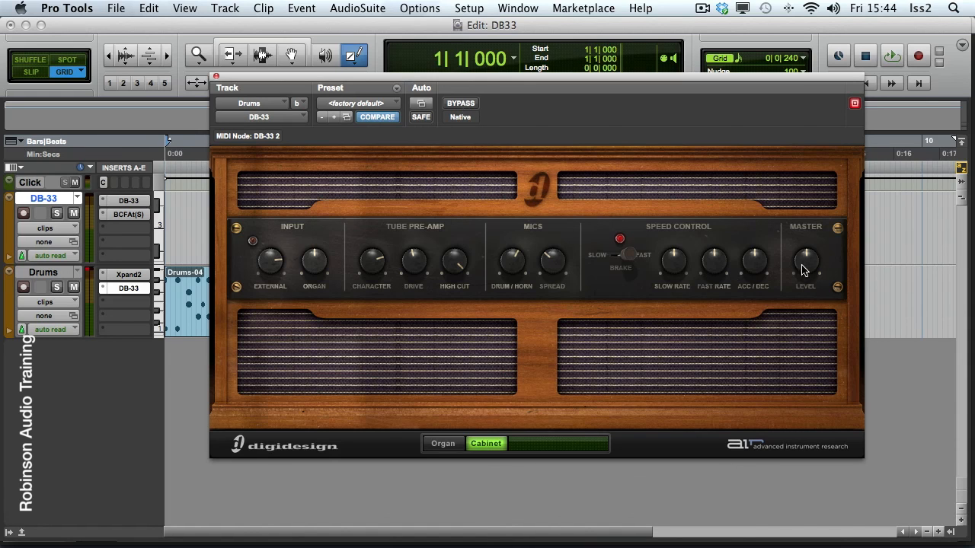
# Raise the cabinet's master level to +5.7 dB and compare the louder drums against the bypassed signal during playback.
pyautogui.moveTo(808, 264)
pyautogui.moveTo(809, 264)
pyautogui.mouseDown()
pyautogui.moveTo(809, 230)
pyautogui.moveTo(805, 272)
pyautogui.mouseUp()
pyautogui.press('space')
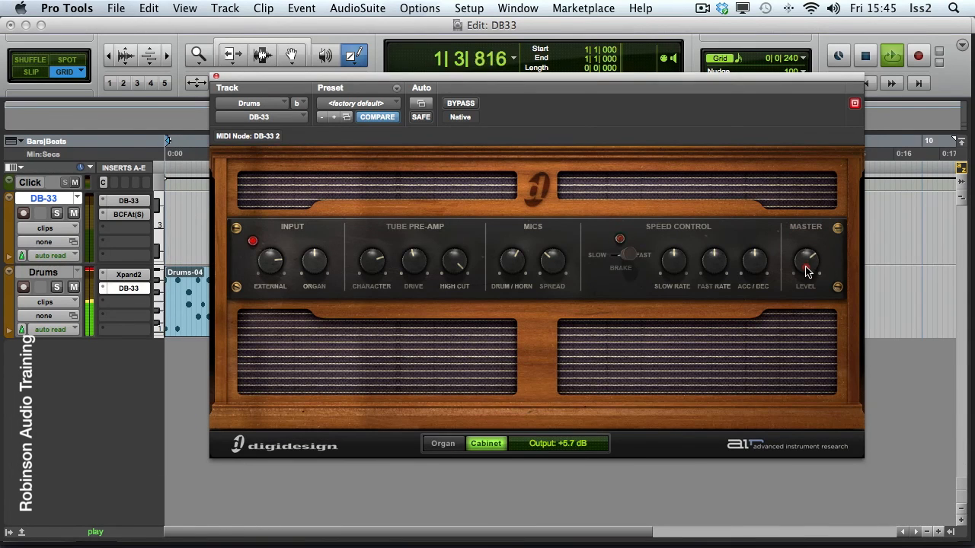
pyautogui.click(462, 103)
pyautogui.click(462, 103)
pyautogui.press('space')
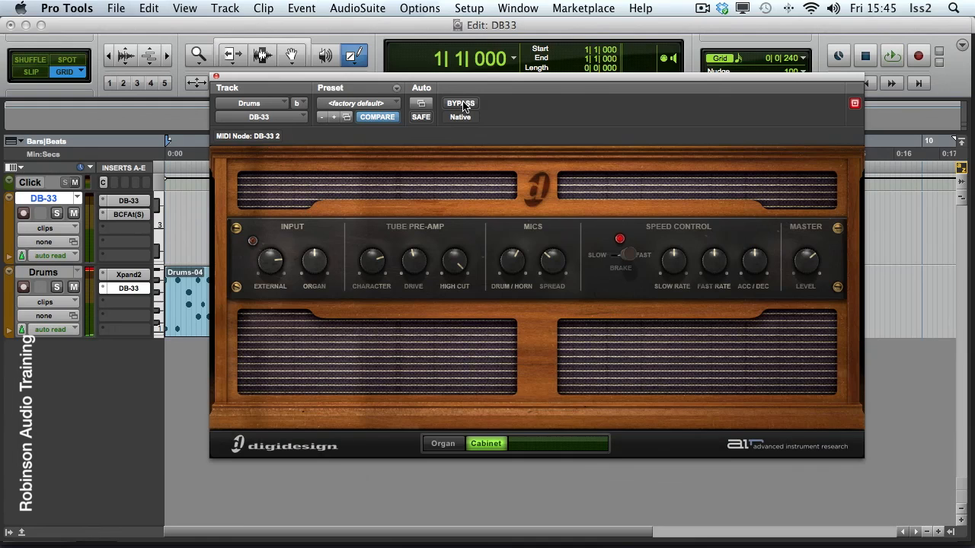